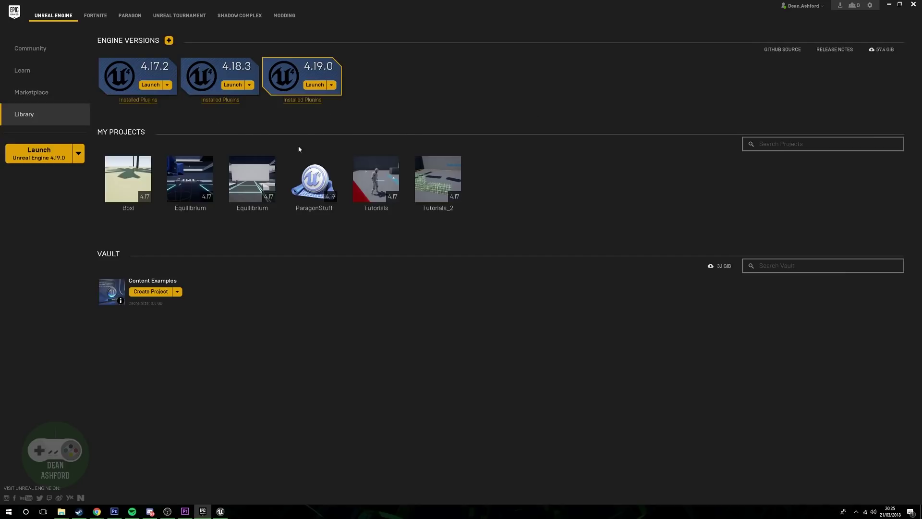
Search the Marketplace for 'paragon' and scroll down to the Agora and Monolith Environment pack.
left_click(37, 94)
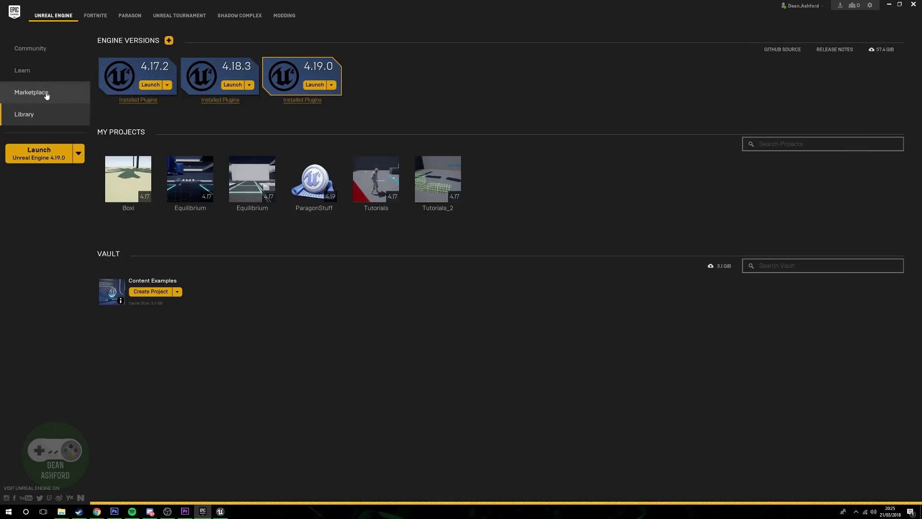
left_click(681, 33)
type("paragon")
scroll(809, 198, "down", 1)
scroll(859, 147, "down", 4)
scroll(861, 152, "down", 4)
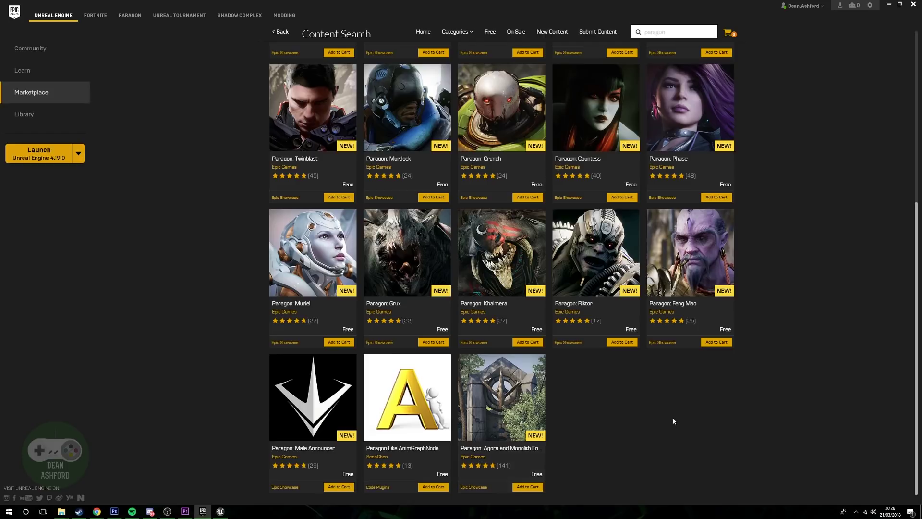
Add the free Agora and Monolith pack to the cart, check out, and confirm the cart is empty.
left_click(526, 488)
left_click(732, 38)
left_click(710, 237)
left_click(729, 33)
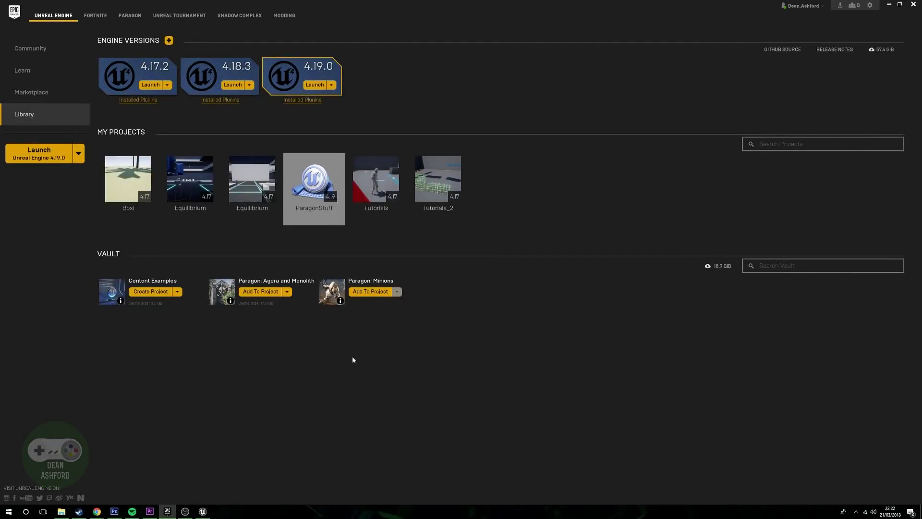
Add Paragon: Agora and Monolith to the ParagonStuff project.
left_click(267, 292)
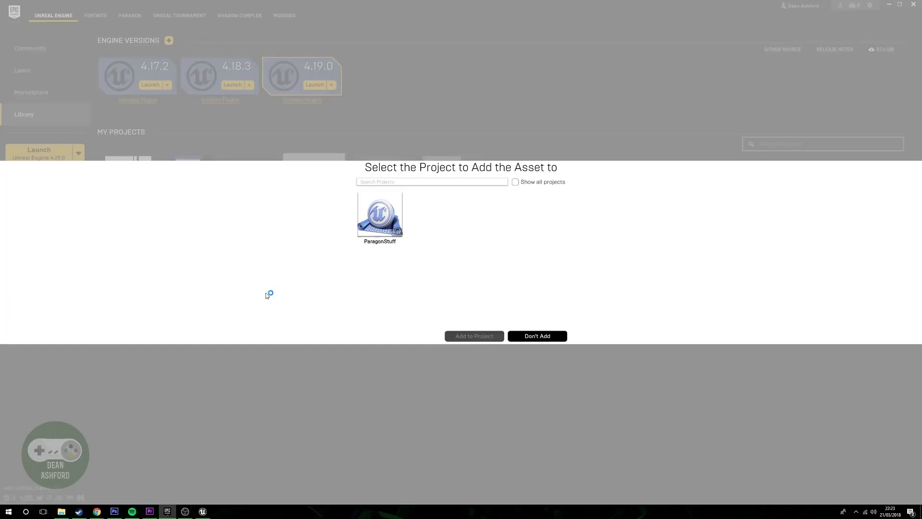
left_click(398, 234)
left_click(551, 337)
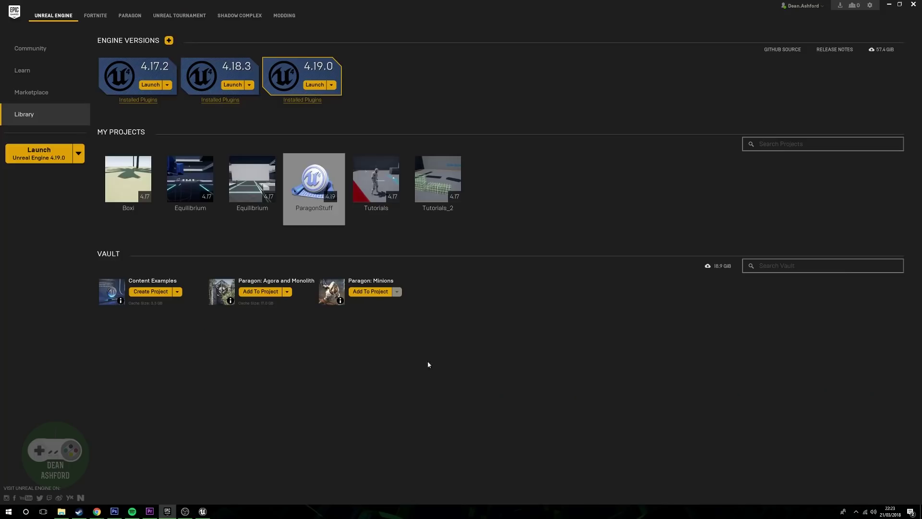
left_click(201, 510)
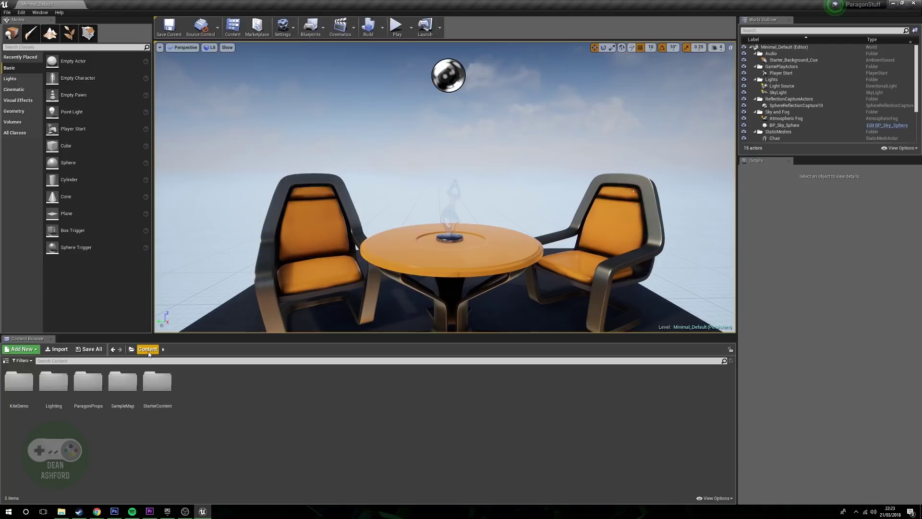
Open ParagonProps > Agora > Agora_AssetMap, dismiss the message log, and fly toward the rock arch and coin.
double_click(88, 382)
double_click(13, 392)
double_click(123, 398)
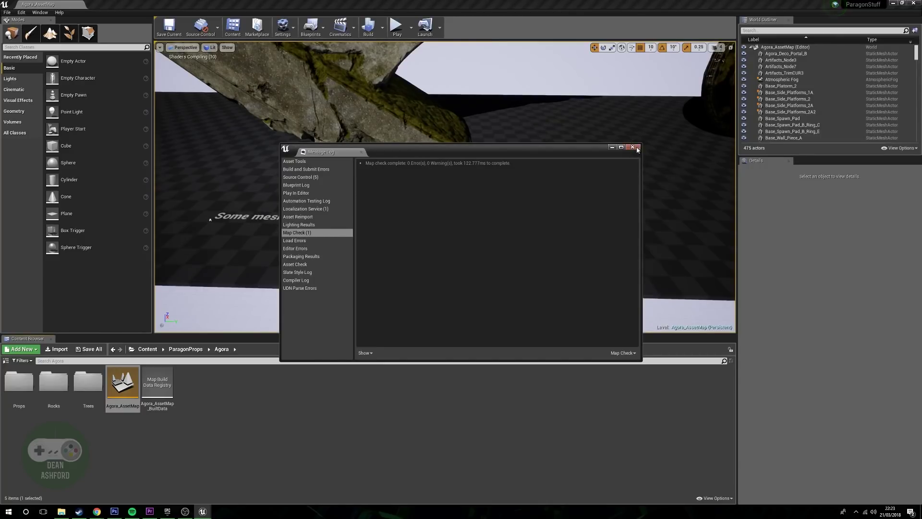
left_click(633, 147)
right_click_drag(447, 202, 413, 212)
right_click_drag(191, 72, 242, 82)
double_click(20, 401)
Browse the Agora prop meshes in the Props > Meshes folder.
left_click(128, 391)
double_click(128, 392)
scroll(267, 414, "down", 4)
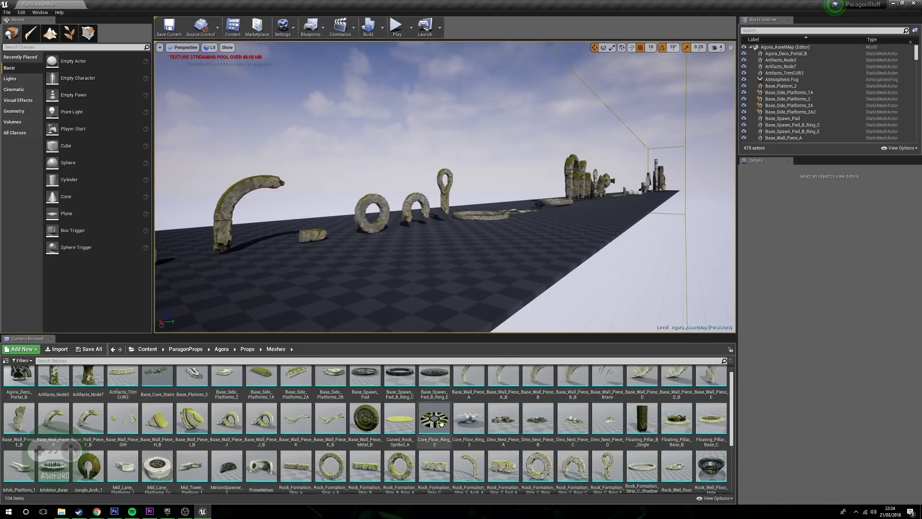
scroll(296, 423, "up", 5)
left_click(247, 349)
Browse the Props > Materials folder, then step back up through Agora to the Content root.
left_click(94, 391)
double_click(94, 392)
scroll(602, 416, "down", 3)
left_click_drag(733, 427, 737, 372)
left_click(247, 349)
left_click(214, 350)
left_click(141, 351)
double_click(127, 392)
Open the ParagonSample map and hide the PlanarReflection actor found by filtering 'plan' in the World Outliner.
double_click(91, 393)
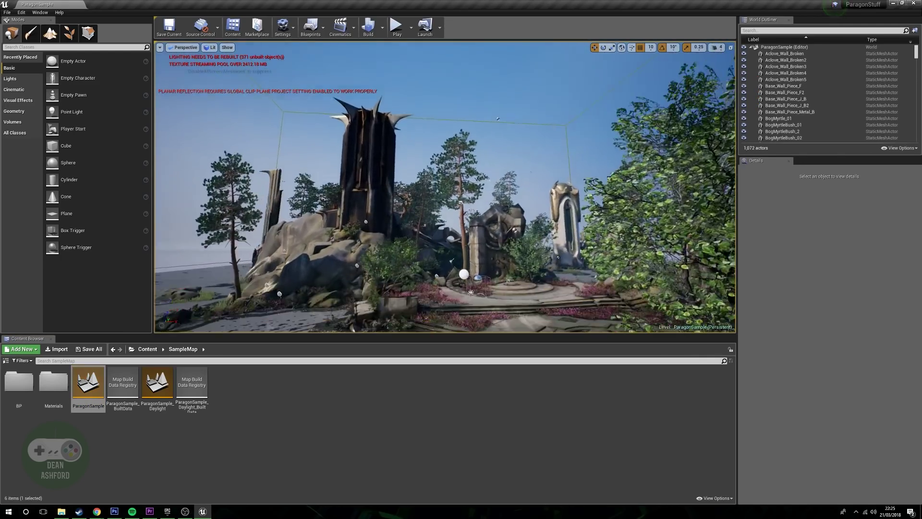
right_click_drag(499, 118, 573, 176)
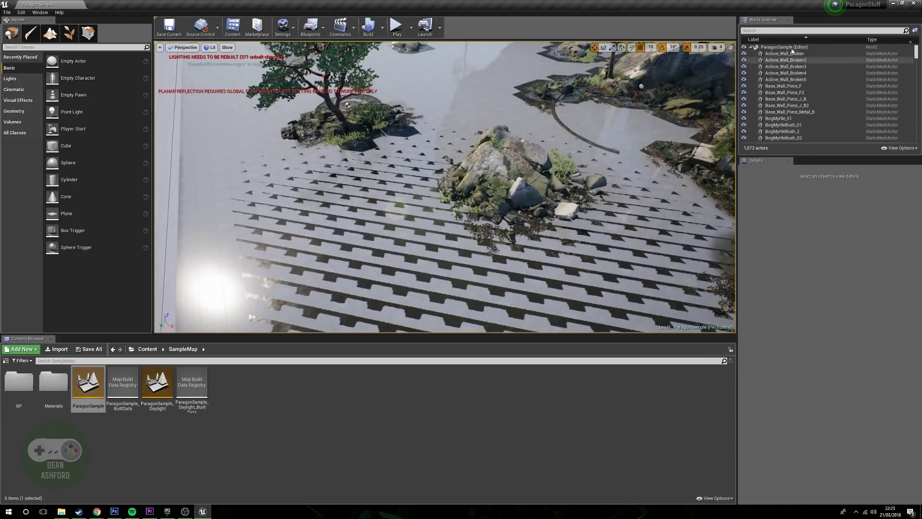
left_click(808, 29)
type("plan")
left_click(744, 54)
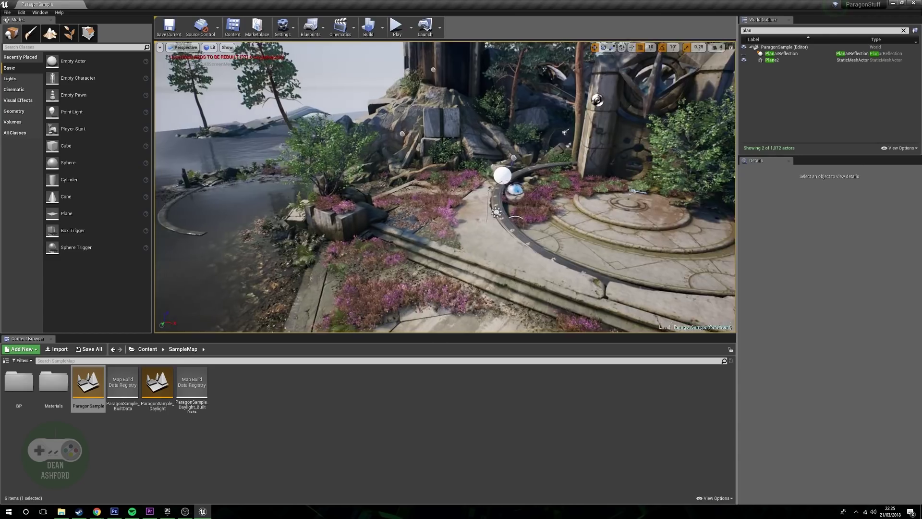
left_click(397, 26)
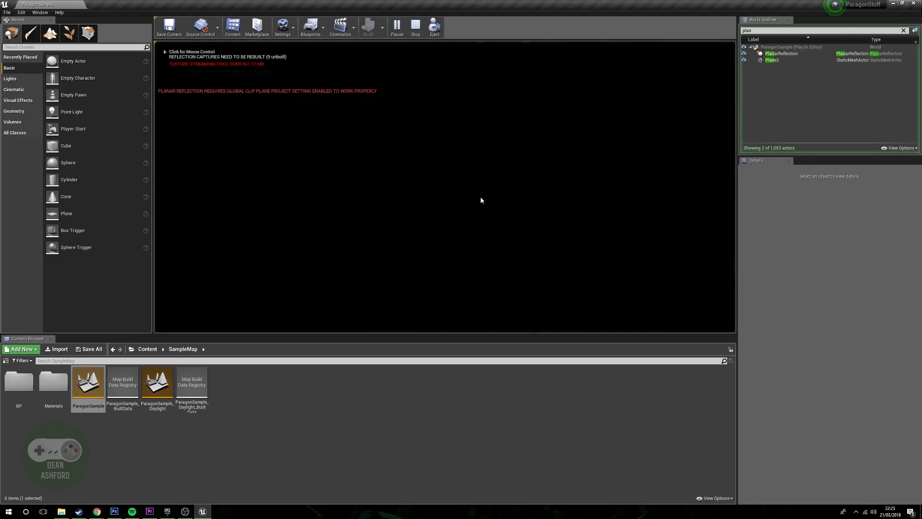
Stop the play session and fly the camera over to the pond and tower.
key("Escape")
right_click_drag(479, 201, 606, 222)
left_click(175, 508)
Search the Marketplace for 'paragon' and add Paragon: Feng Mao to the cart.
key("Return")
scroll(817, 177, "down", 6)
scroll(348, 346, "up", 1)
left_click(716, 388)
Close the shopping cart and go to the Library page showing the Paragon packs.
mouse_move(728, 32)
left_click(804, 238)
left_click(54, 111)
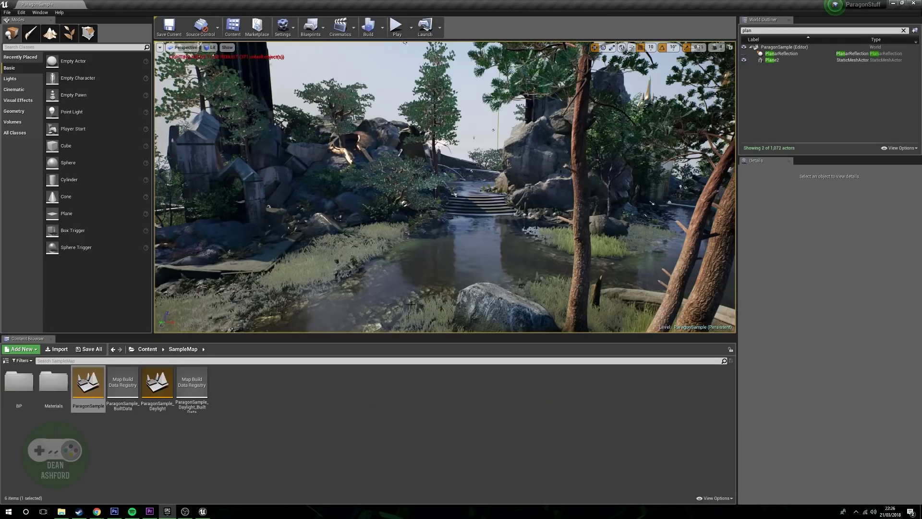
left_click(202, 512)
Fly the viewport camera forward toward the stone stairs and pond.
key("w")
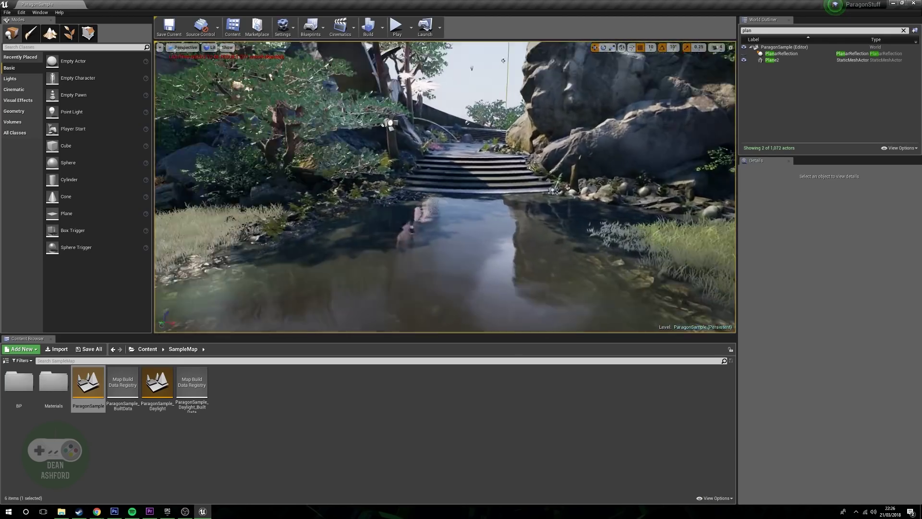